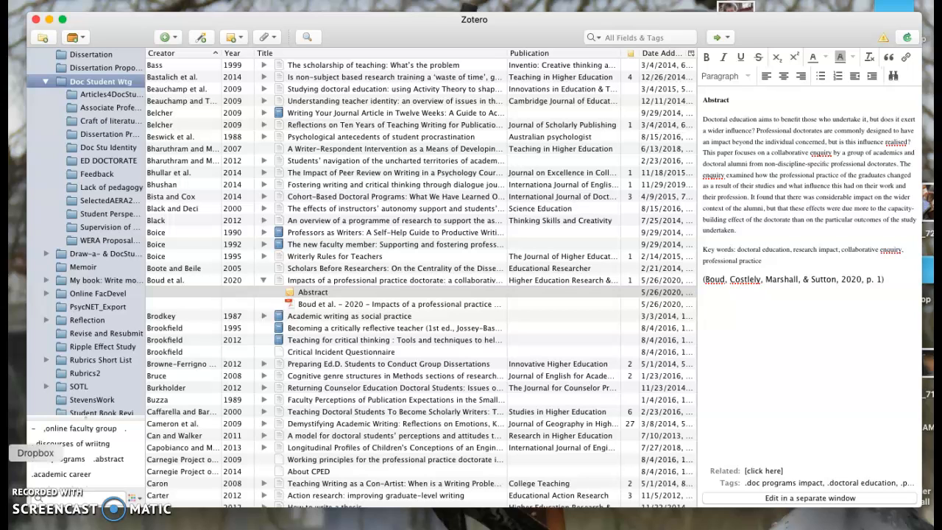
Create a new collection named "Doctoral programs"
left_click(40, 38)
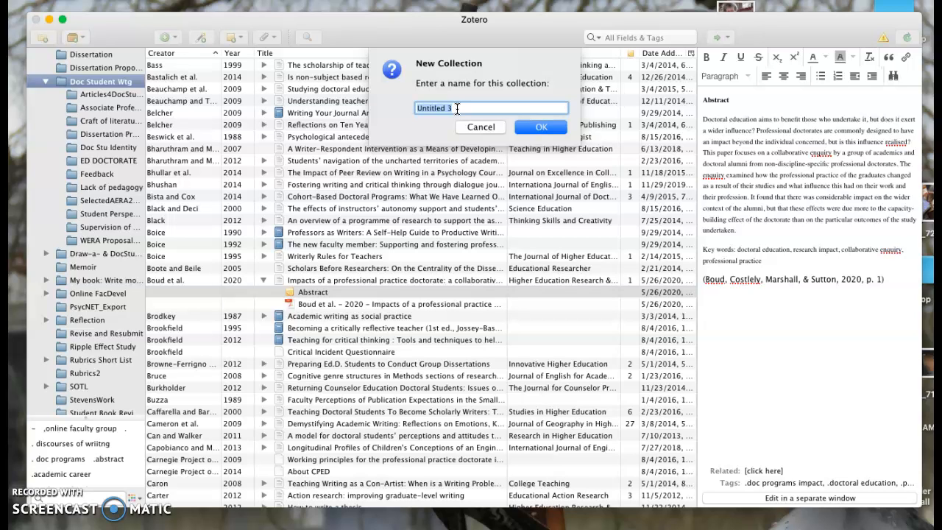
type("Doctoral programs")
left_click(106, 85)
left_click(541, 131)
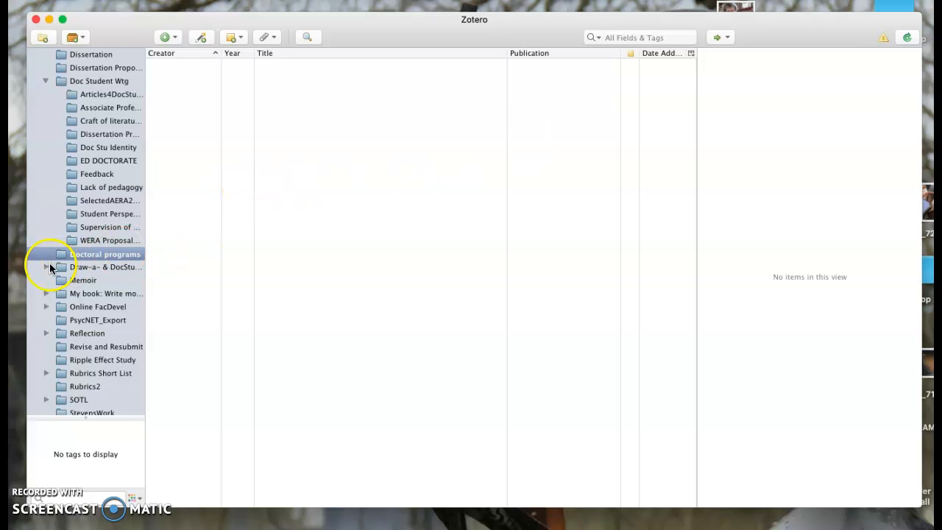
Move the Doctoral programs collection into the Doc Student Wtg collection as a subcollection
left_click_drag(105, 259, 98, 88)
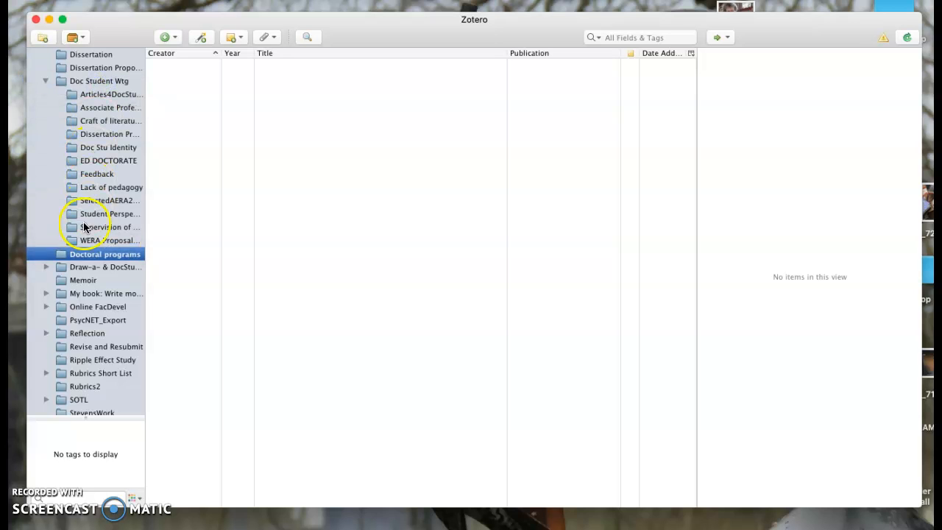
left_click_drag(87, 256, 99, 86)
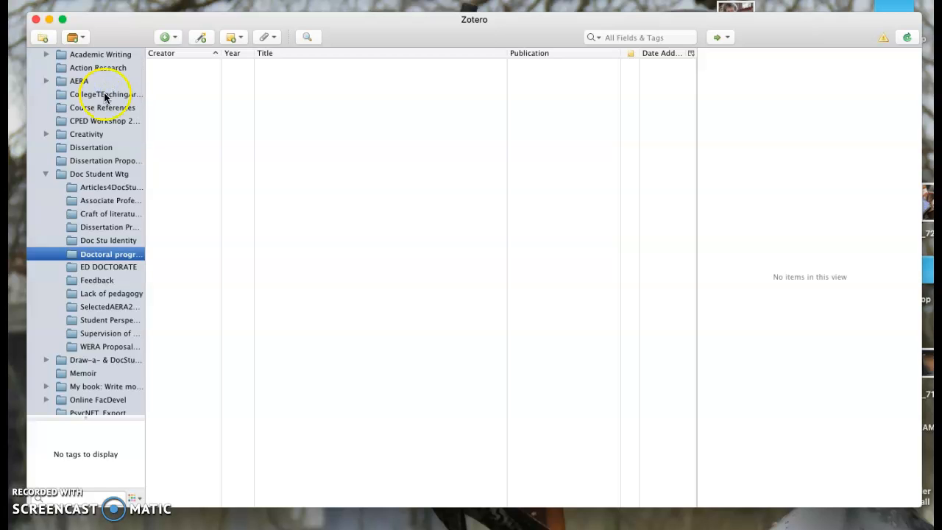
left_click(104, 253)
left_click(104, 256)
View the items in the Doc Stu Identity, Feedback and Supervision subcollections of Doc Student Wtg
left_click(118, 243)
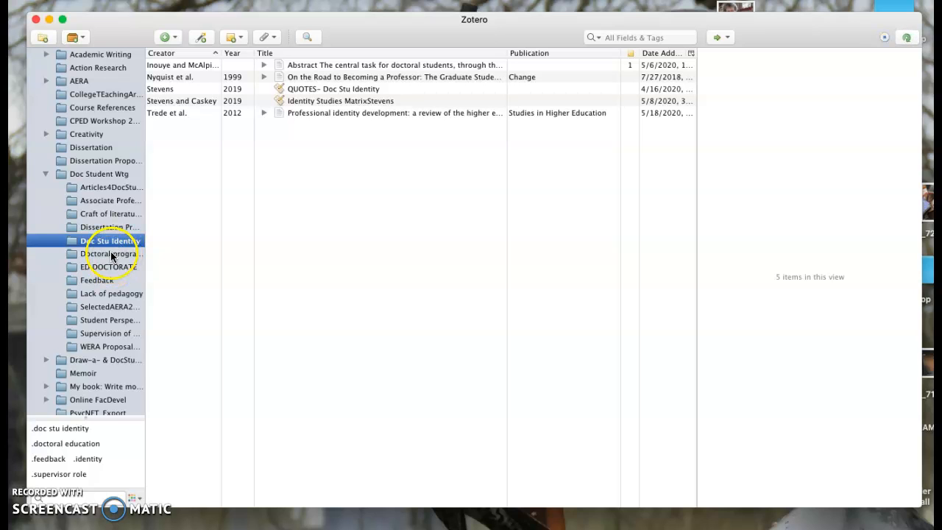
left_click(106, 281)
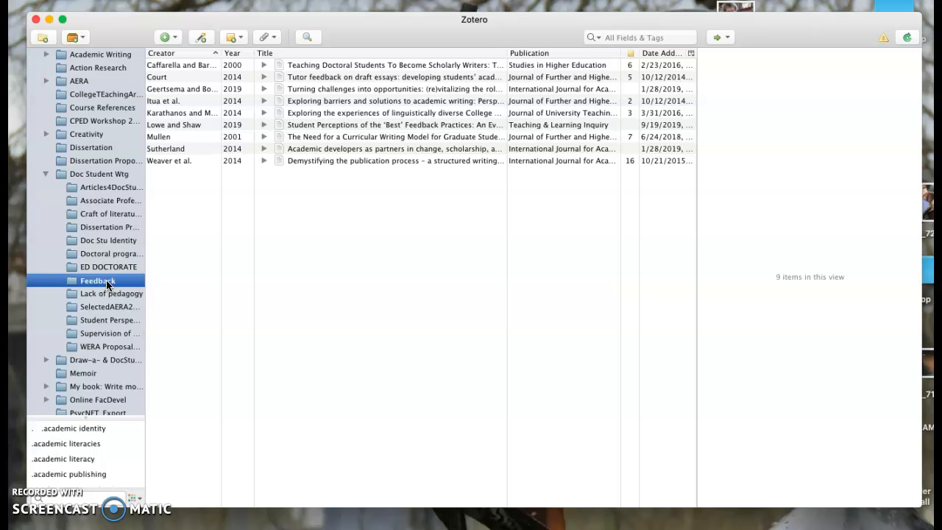
left_click(107, 335)
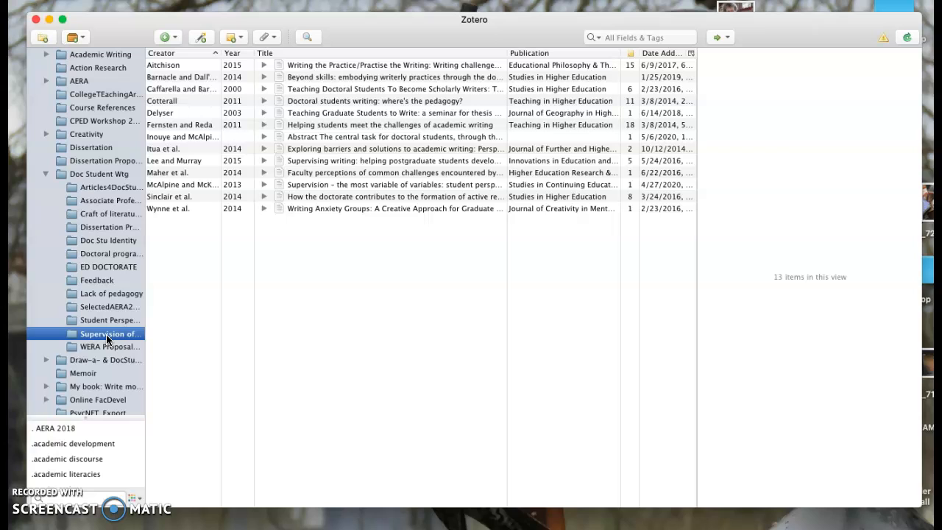
Add the 2016 item "Research report supporting doctoral writing" from Doc Student Wtg to its Dissertation Pr... subcollection
left_click(120, 174)
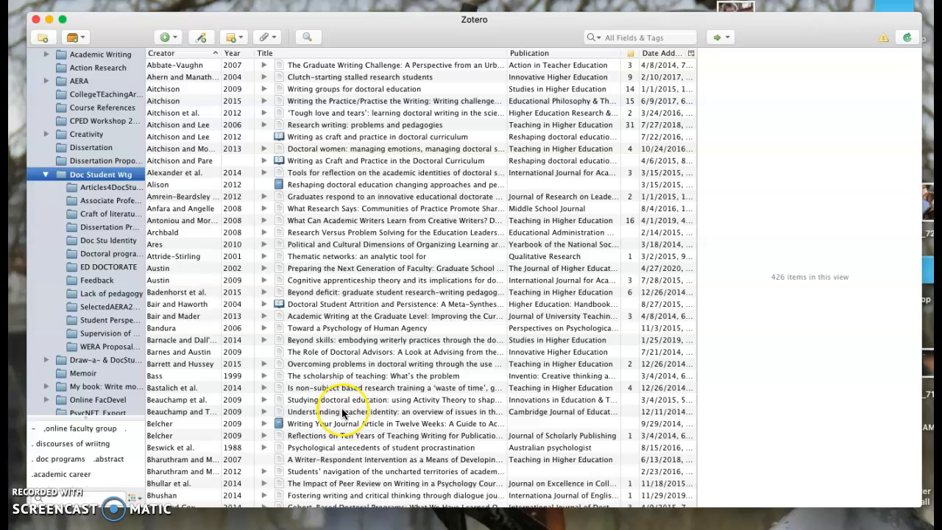
scroll(341, 412, "down", 15)
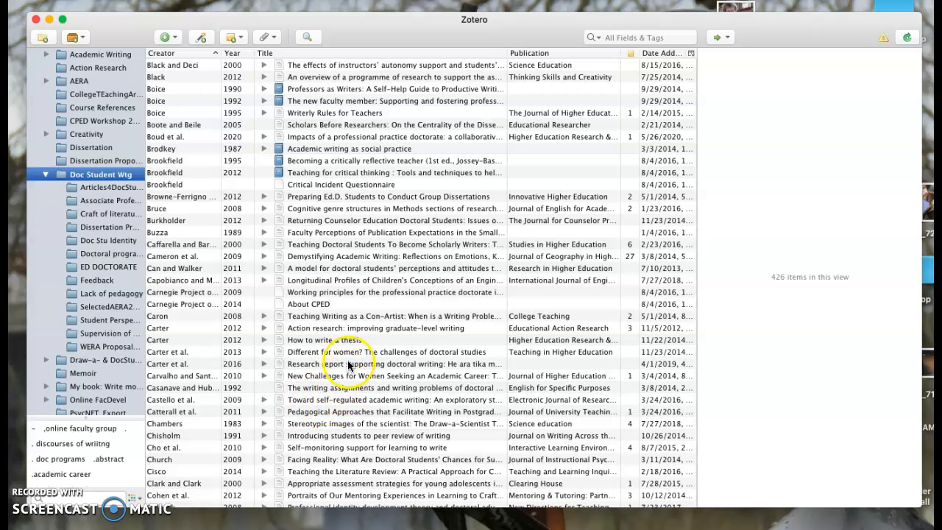
left_click_drag(349, 366, 99, 227)
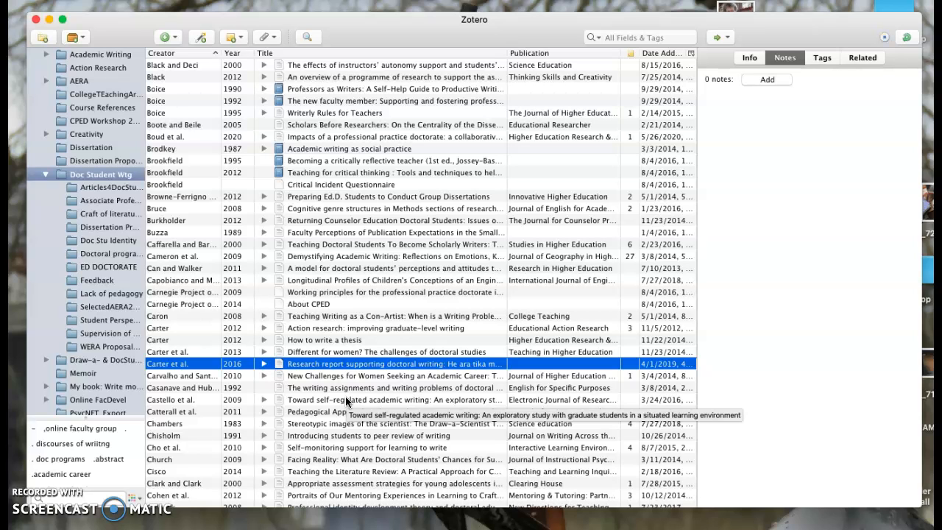
left_click(230, 363)
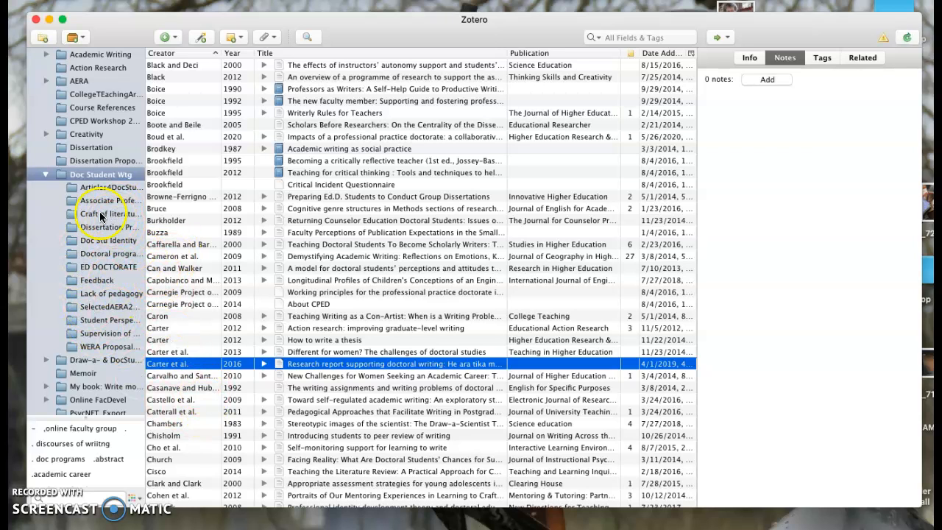
Collapse the Doc Student Wtg collection and expand AERA to show the items of its AERA paper MI... subcollection
left_click(45, 173)
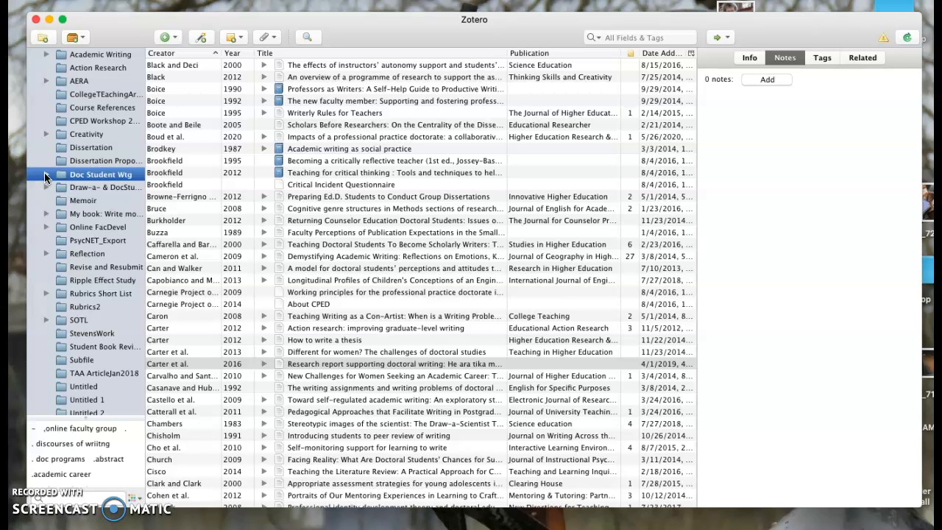
left_click(45, 79)
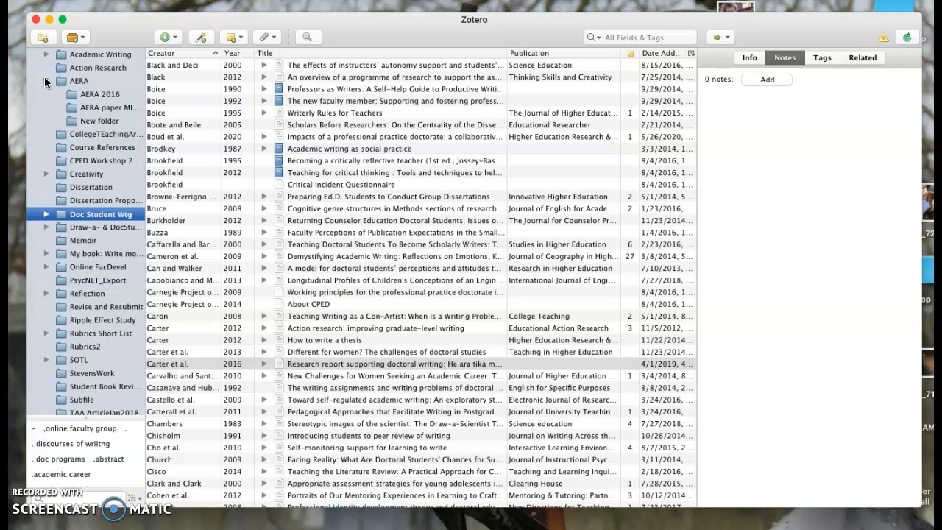
left_click(65, 135)
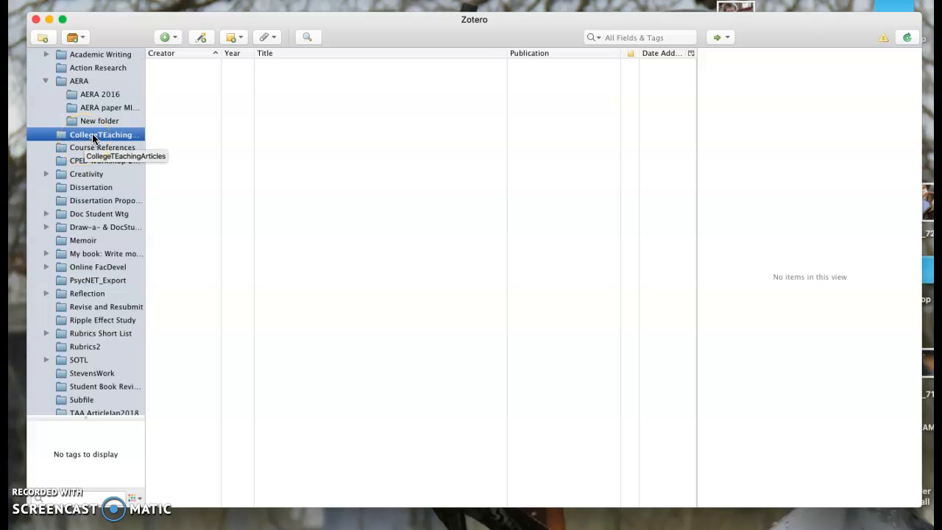
left_click(96, 108)
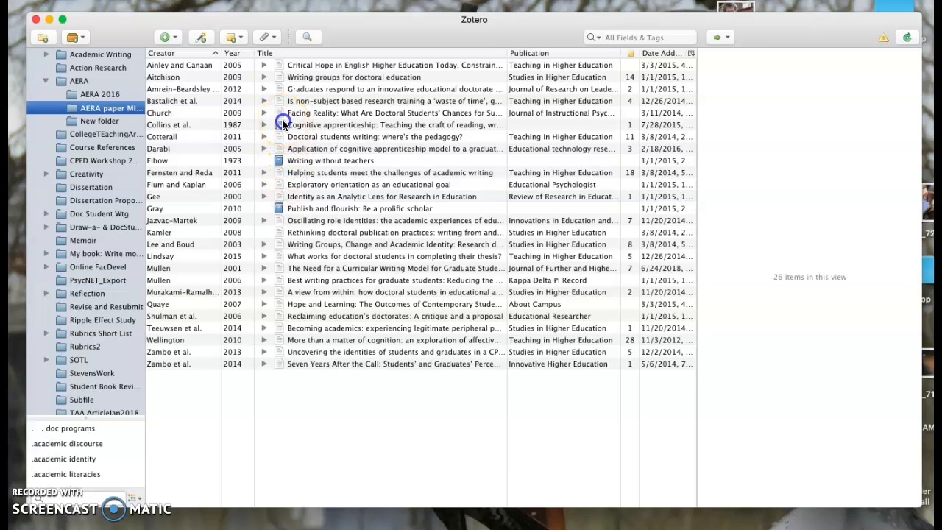
View the attached PDF of the Cognitive apprenticeship report and the item details of the book "Publish and flourish: Be a prolific scholar"
double_click(282, 124)
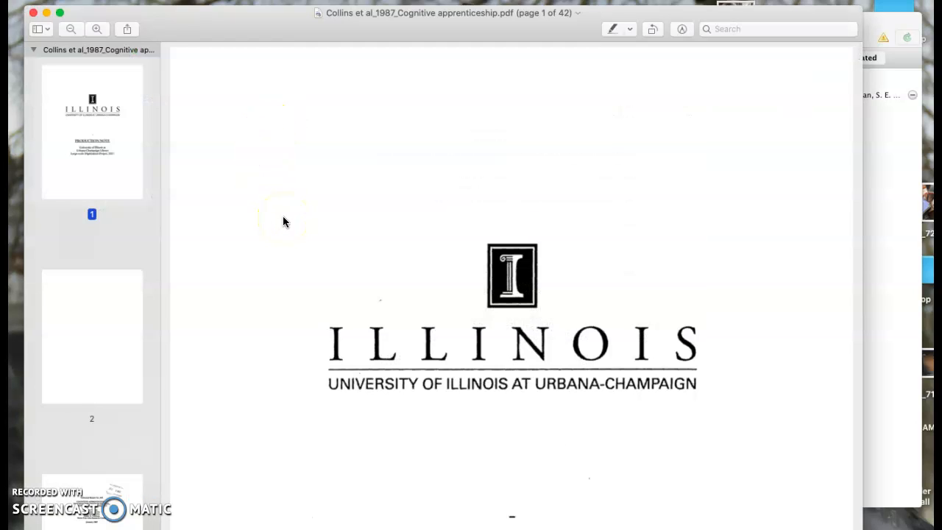
left_click(33, 12)
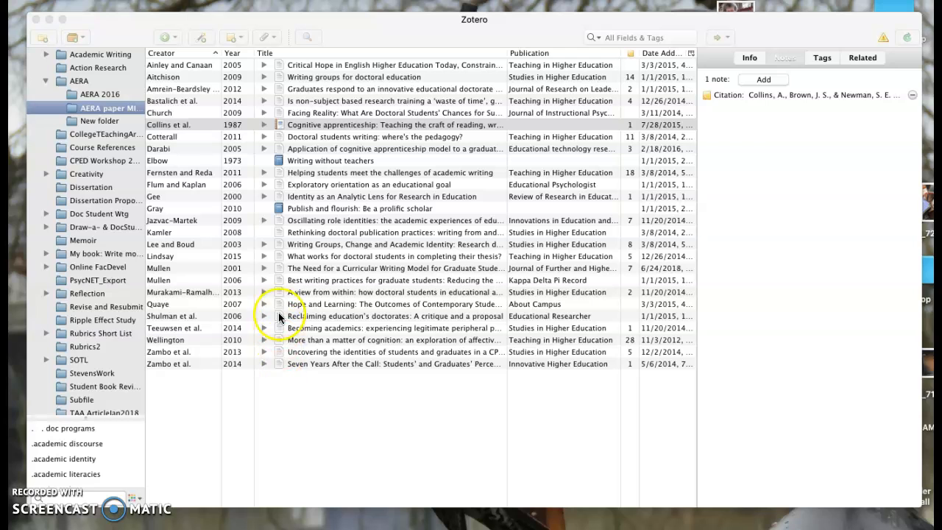
left_click(296, 211)
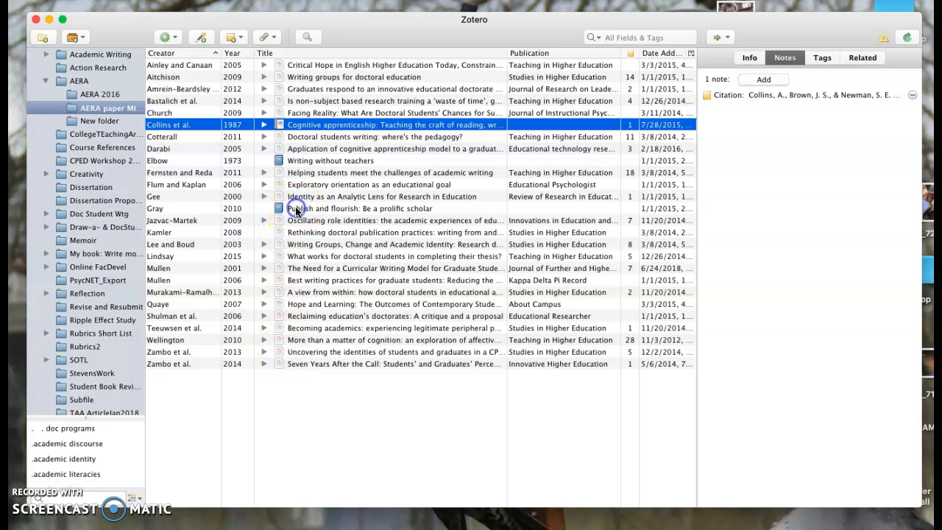
left_click(296, 210)
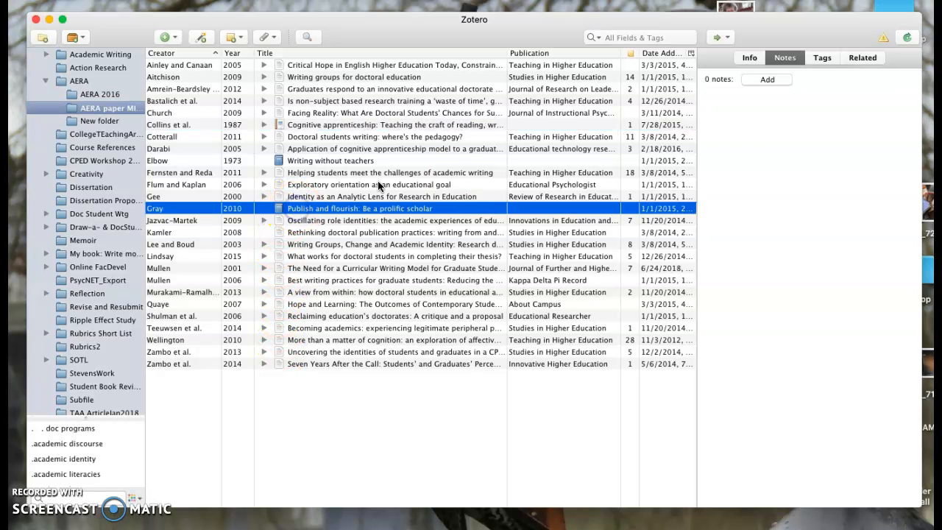
left_click(748, 57)
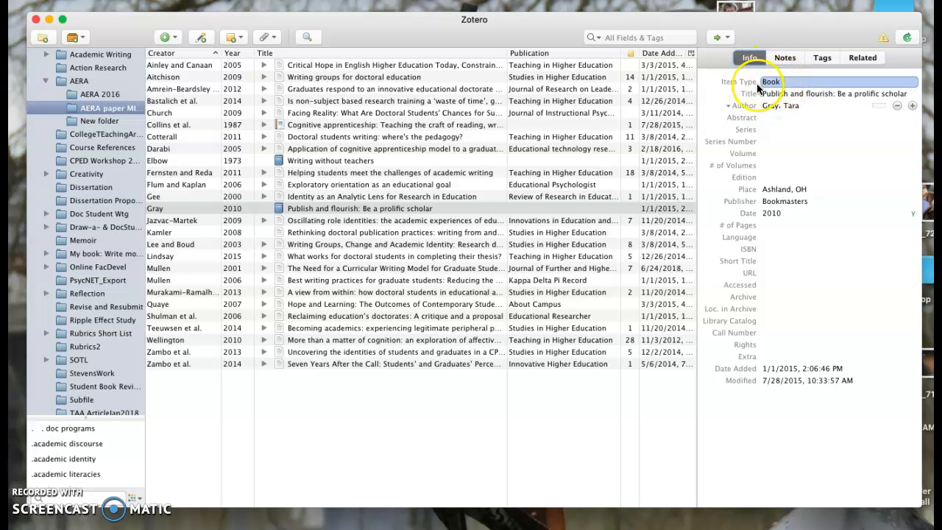
double_click(412, 127)
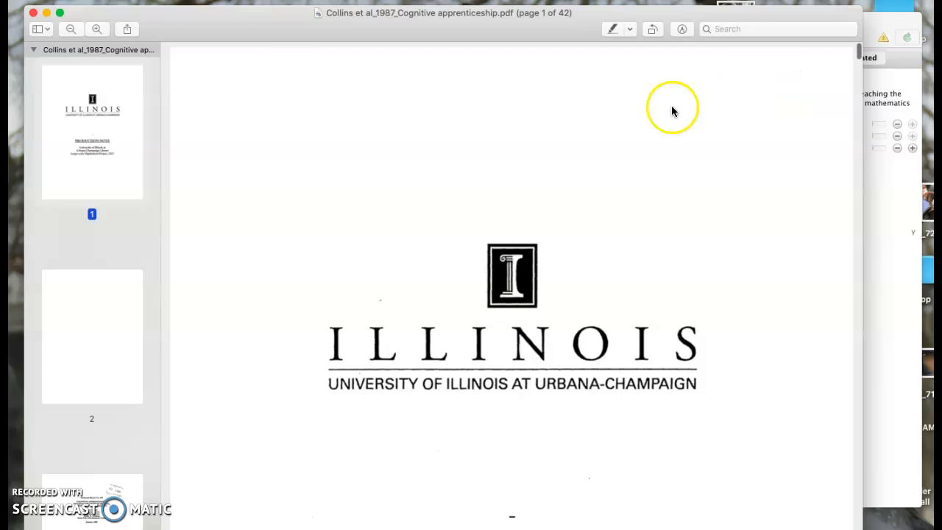
left_click(34, 13)
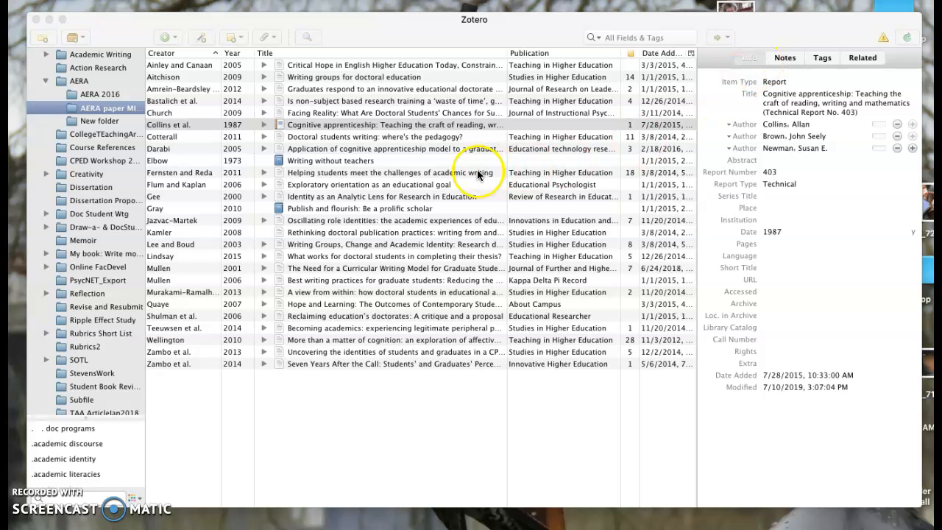
Review the bibliographic details of the article "Doctoral students writing: where's the pedagogy?", the book "Publish and flourish", and the first and last listed items
left_click(418, 138)
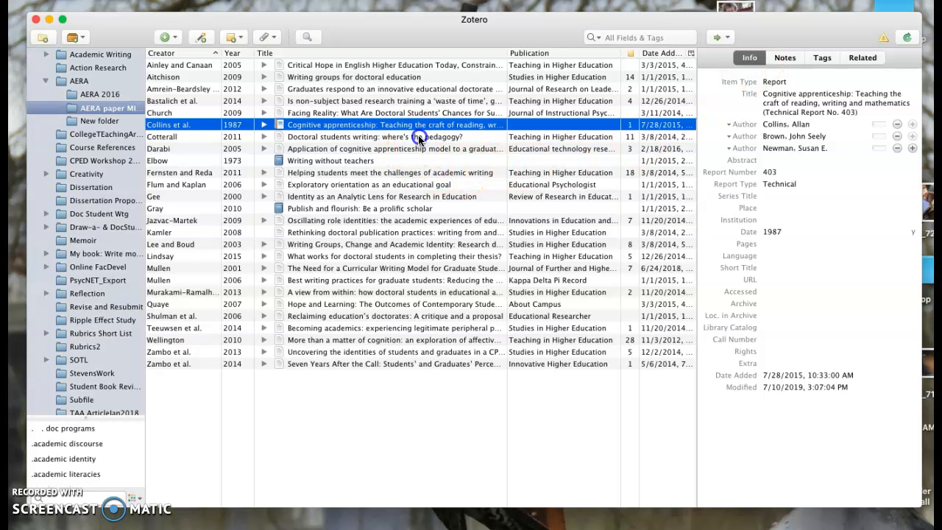
left_click(417, 139)
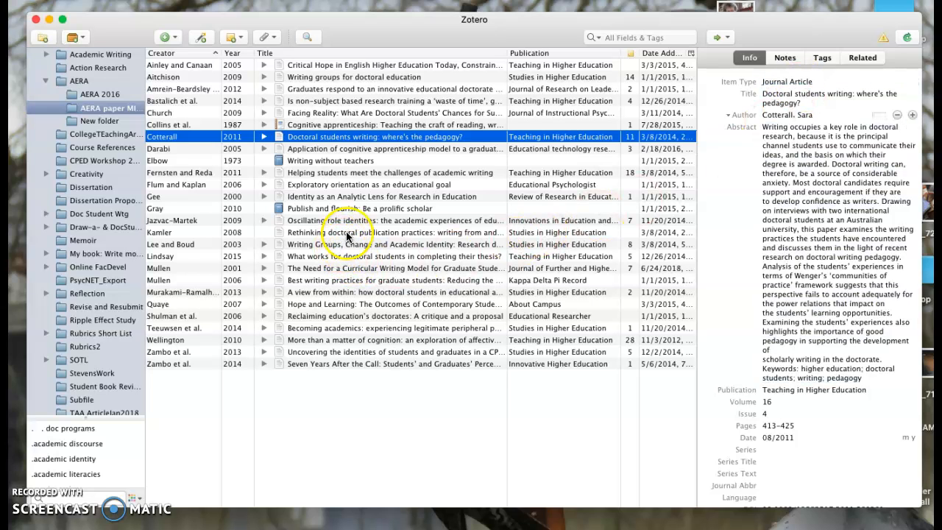
left_click(339, 210)
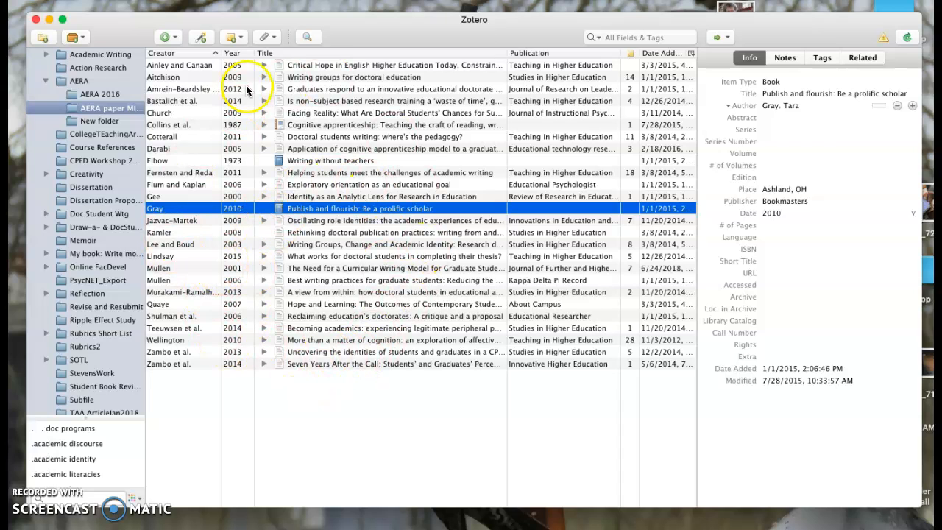
left_click(215, 67)
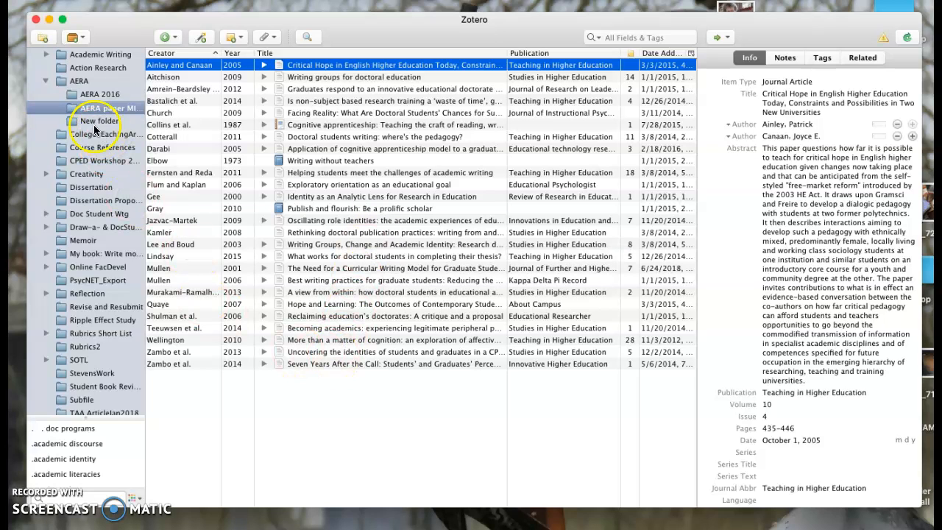
left_click(236, 364)
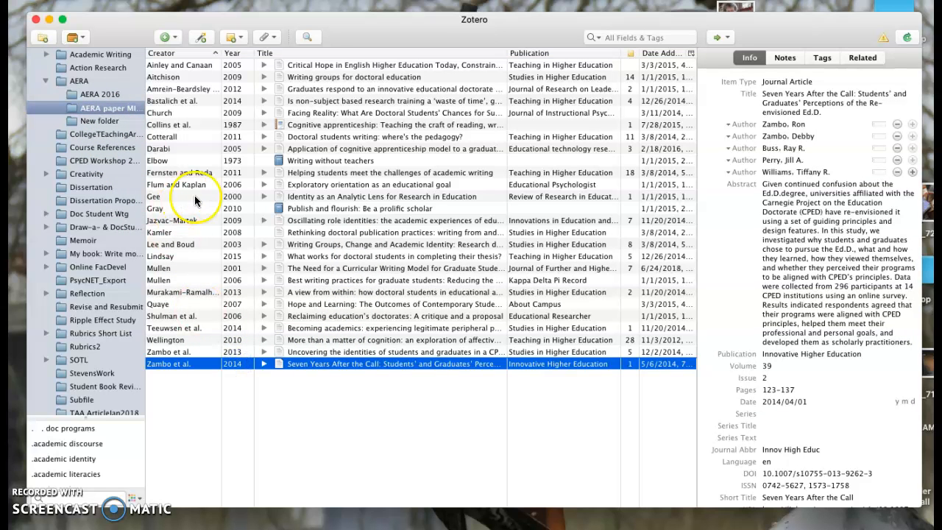
Create a bibliography of all items in the AERA paper MI... collection in American Psychological Association 7th edition style, copied to the clipboard
left_click(264, 65)
left_click(264, 64)
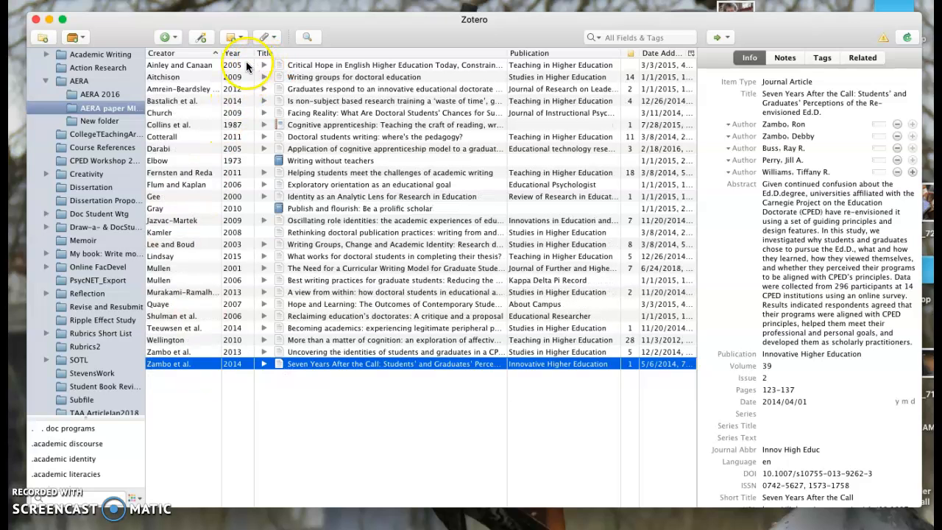
key("super+a")
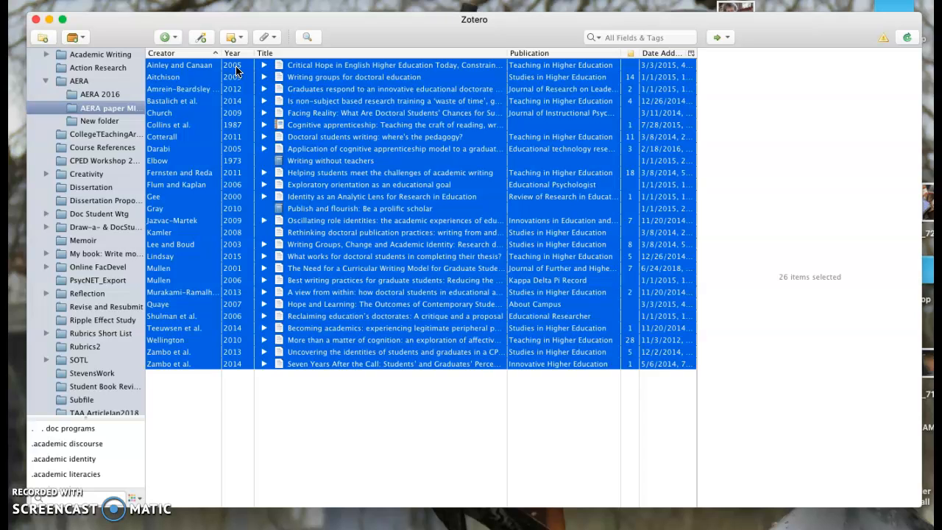
right_click(235, 70)
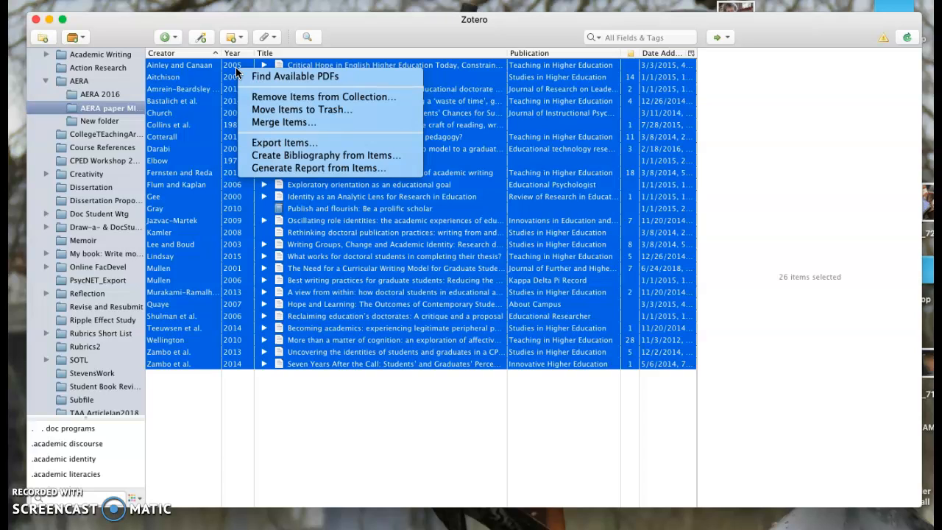
left_click(278, 160)
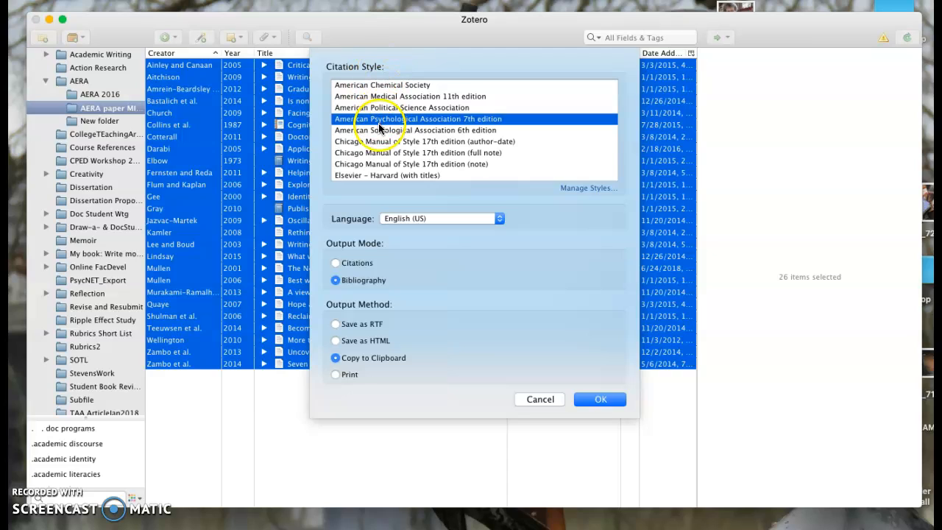
left_click(465, 140)
scroll(460, 162, "down", 5)
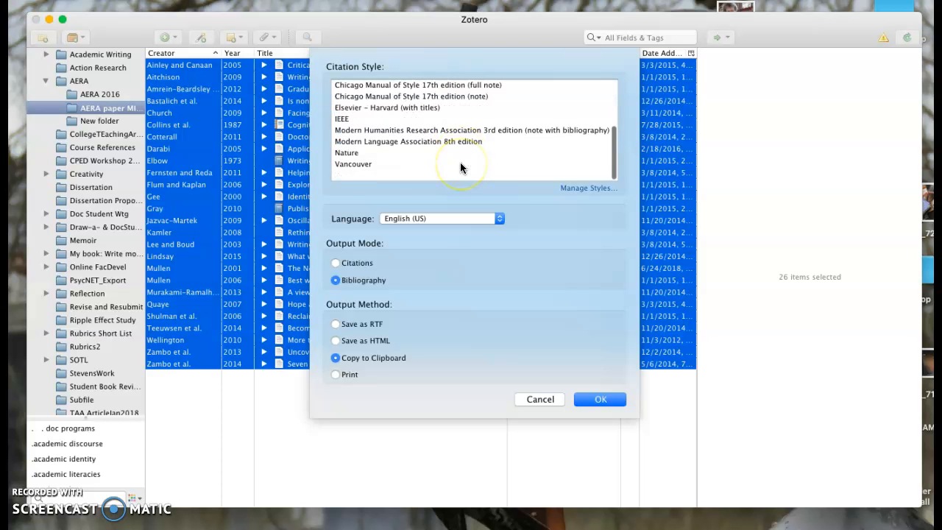
scroll(458, 145, "up", 5)
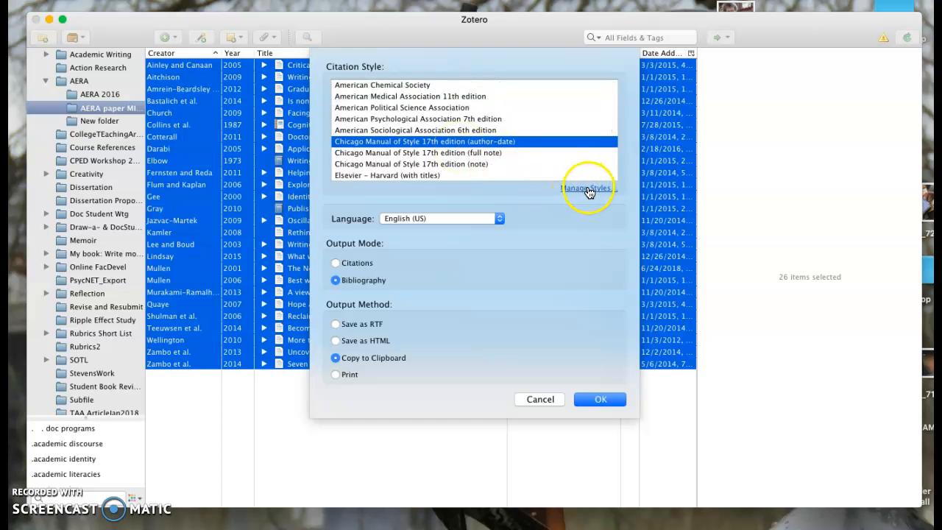
left_click(412, 119)
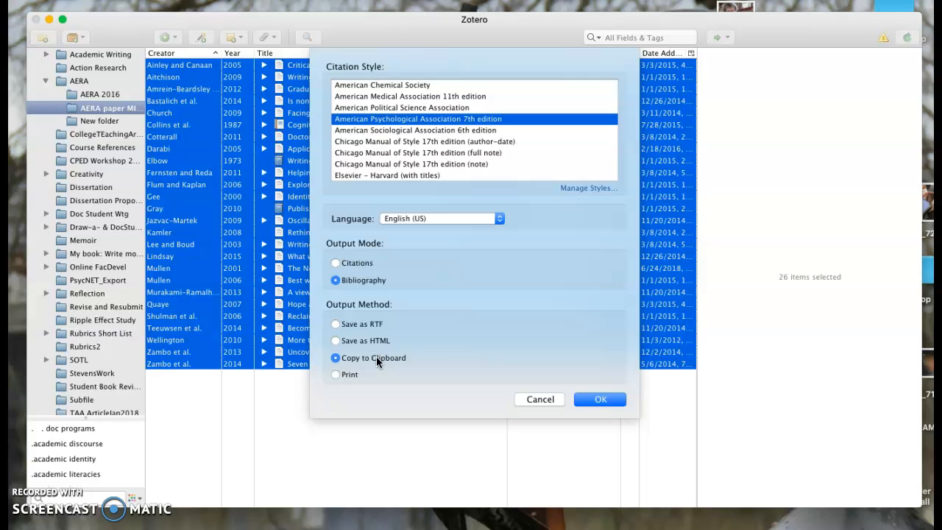
left_click(611, 403)
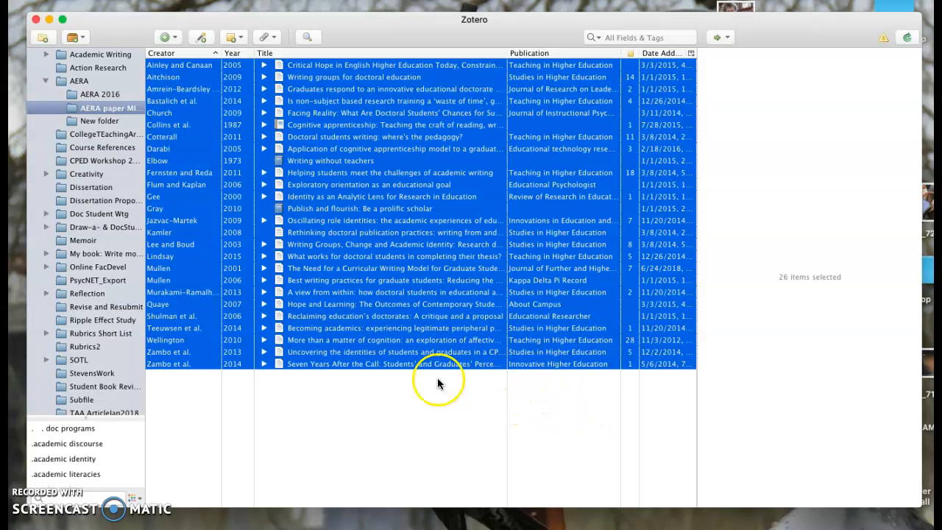
Switch to Microsoft Word, create a blank document and paste the copied bibliography into it
left_click(4, 360)
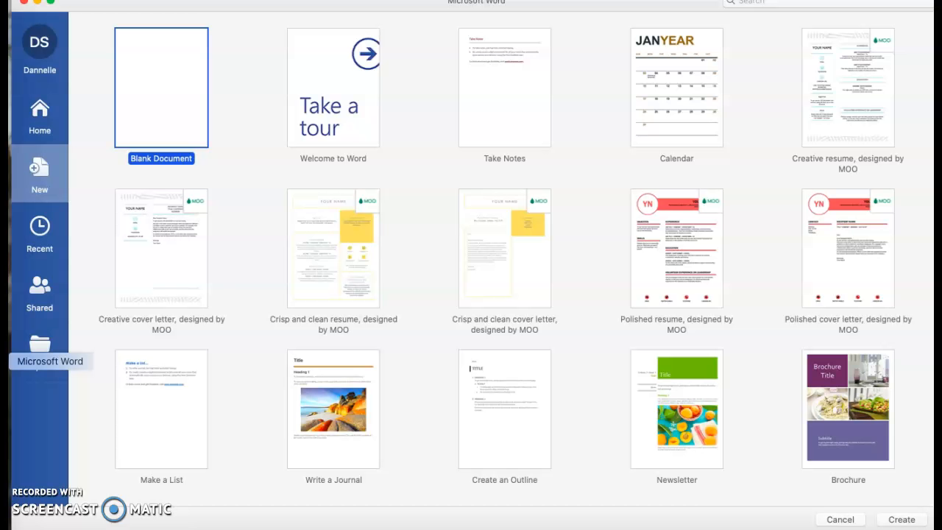
left_click(154, 90)
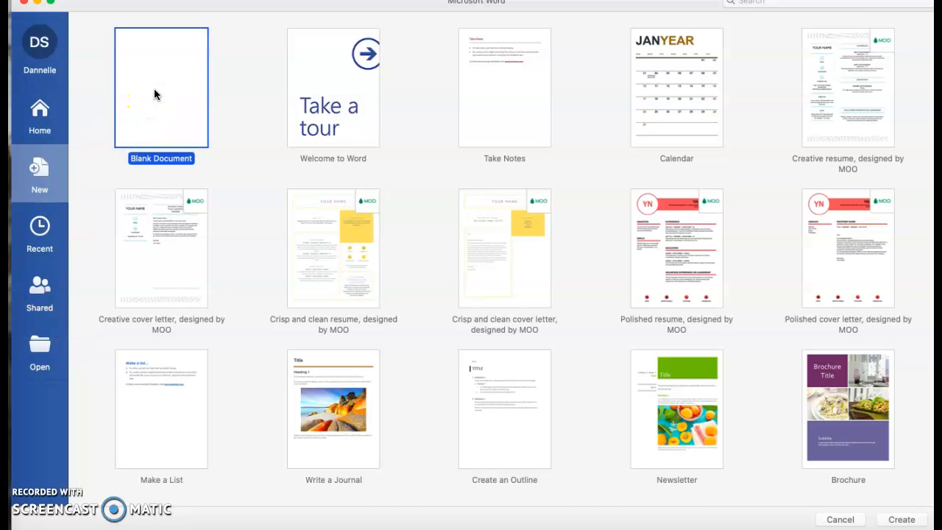
left_click(154, 92)
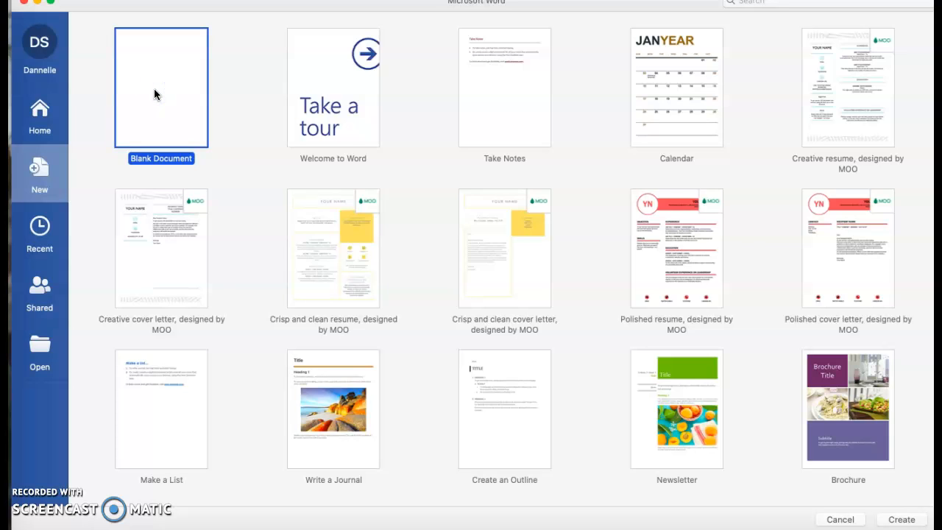
double_click(154, 94)
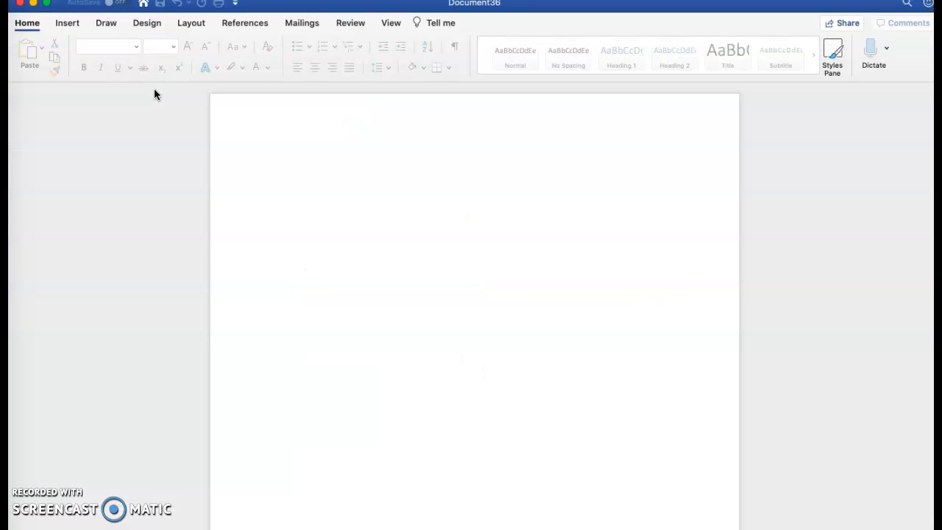
left_click(280, 177)
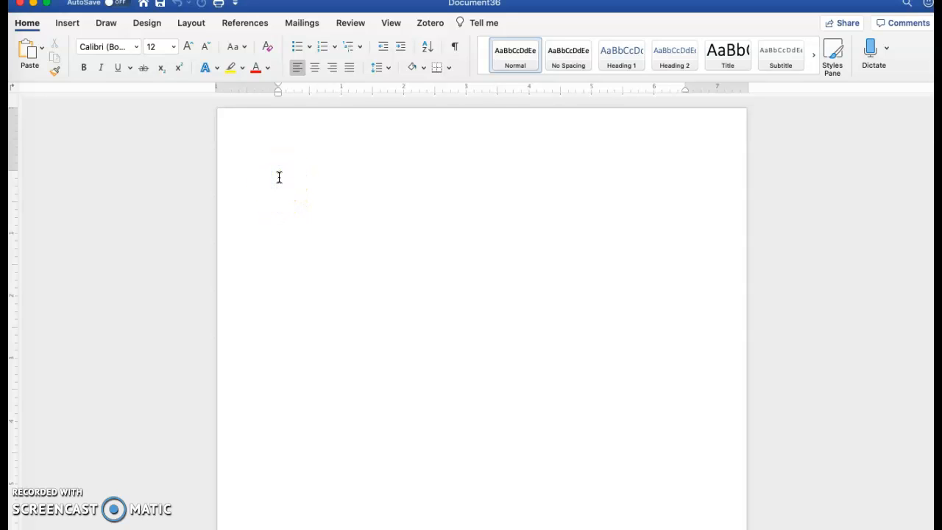
key("super+v")
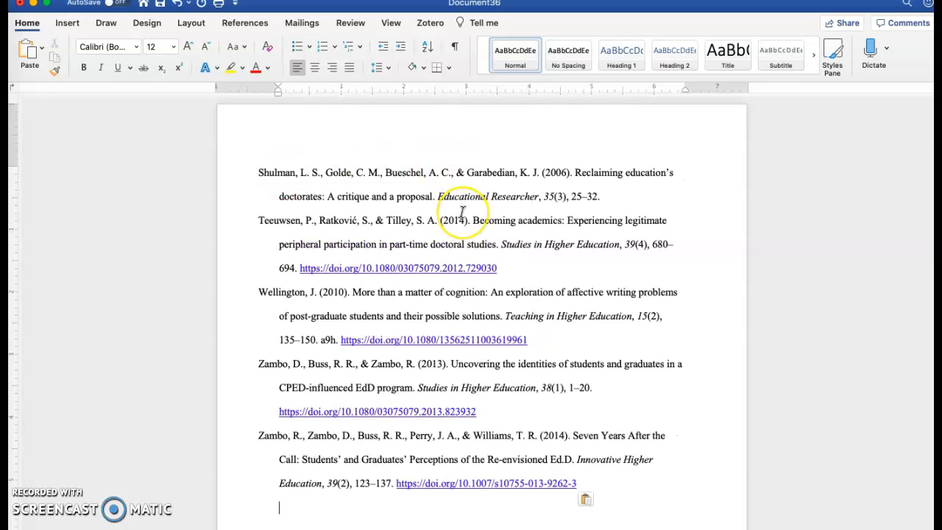
Review the pasted APA reference list from the first entry to the last page, checking the entries for formatting errors
scroll(462, 212, "up", 20)
scroll(462, 212, "up", 10)
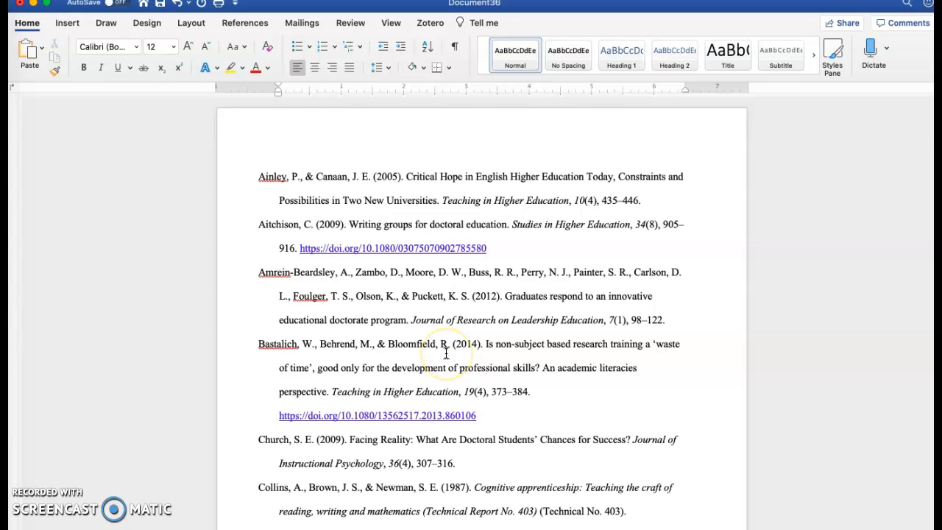
scroll(445, 353, "down", 5)
scroll(445, 353, "down", 5)
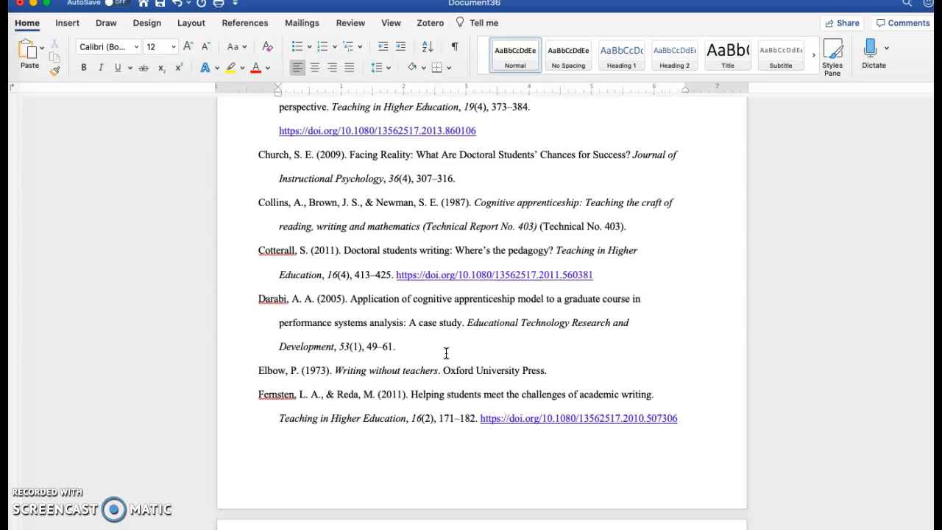
scroll(445, 353, "down", 3)
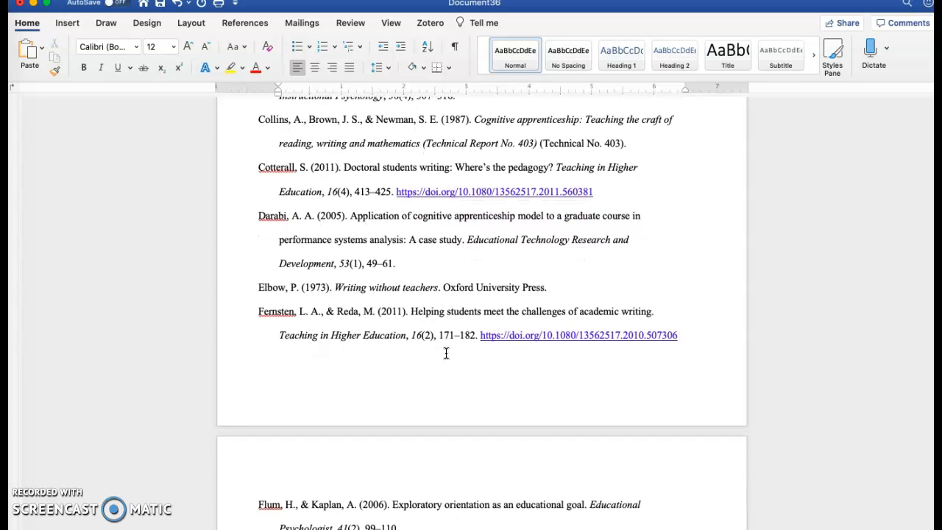
scroll(445, 353, "down", 5)
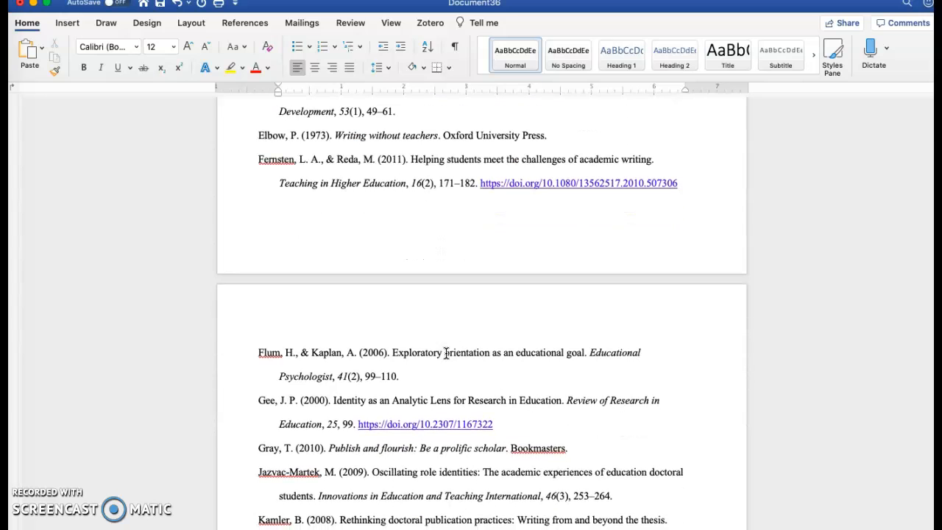
scroll(445, 353, "down", 5)
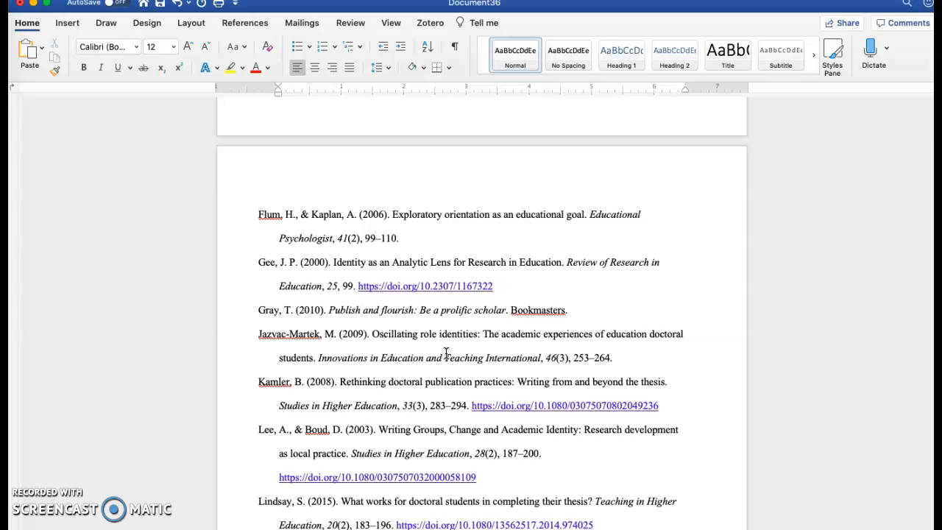
scroll(446, 353, "down", 6)
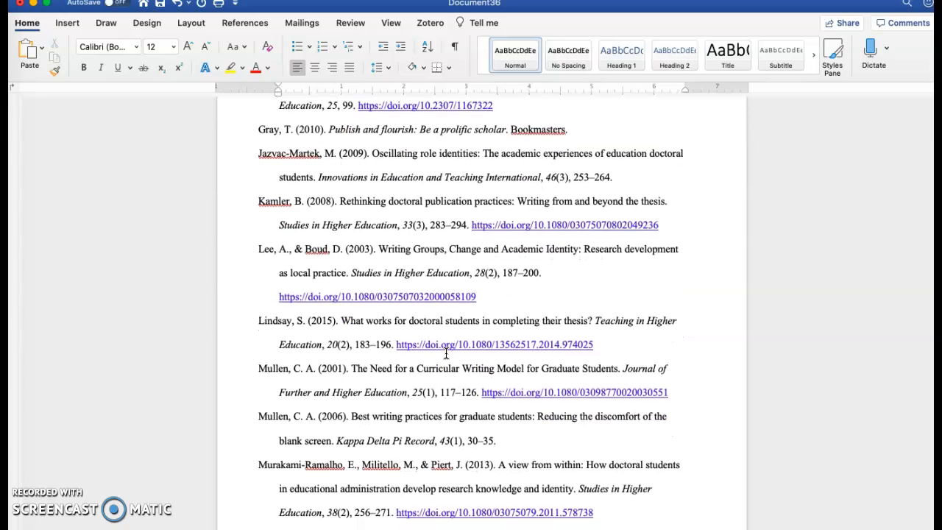
scroll(445, 353, "down", 4)
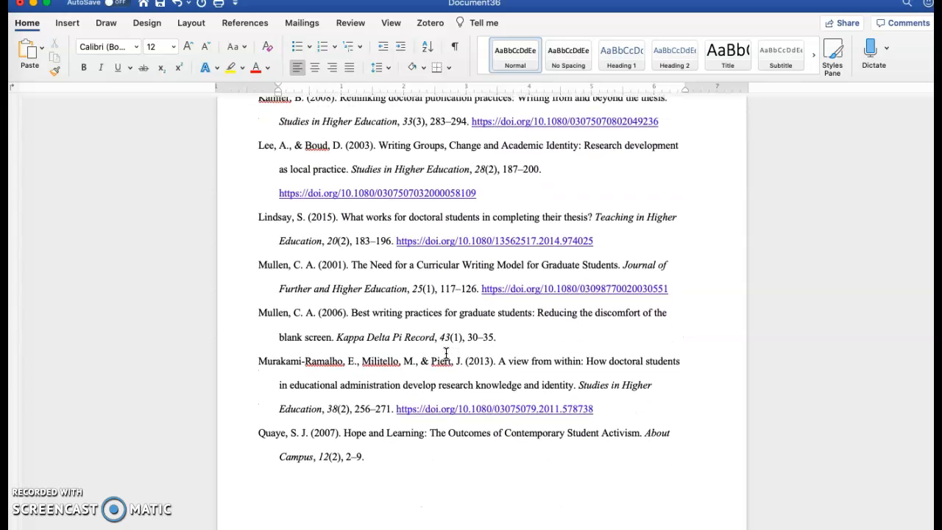
scroll(446, 353, "down", 1)
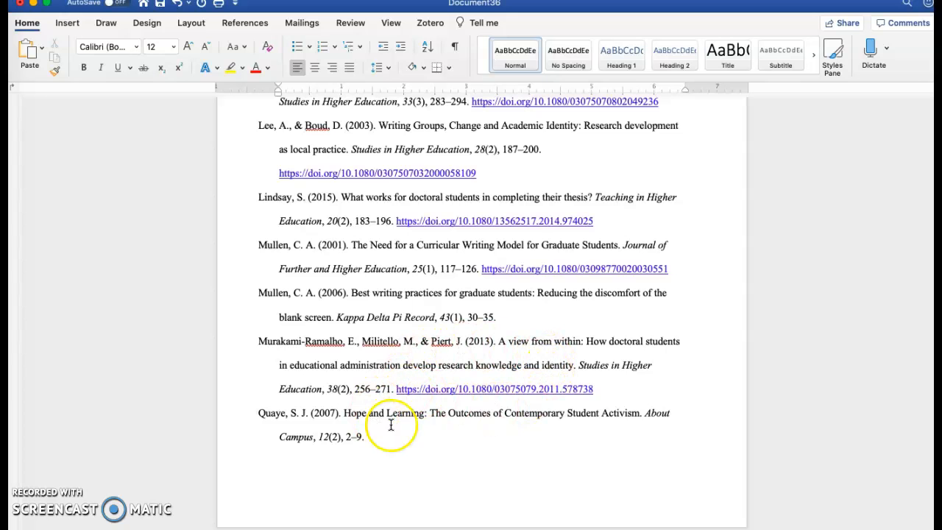
scroll(447, 417, "down", 1)
scroll(448, 417, "down", 10)
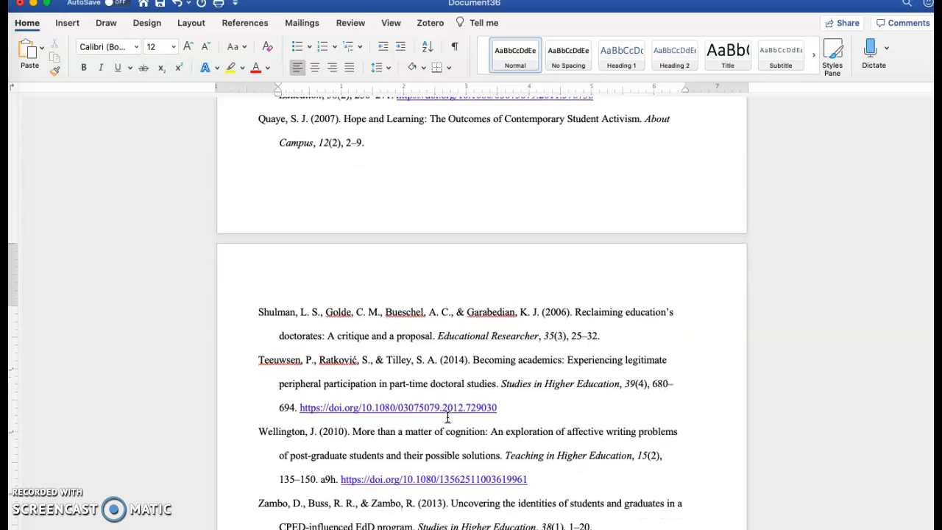
scroll(447, 417, "down", 4)
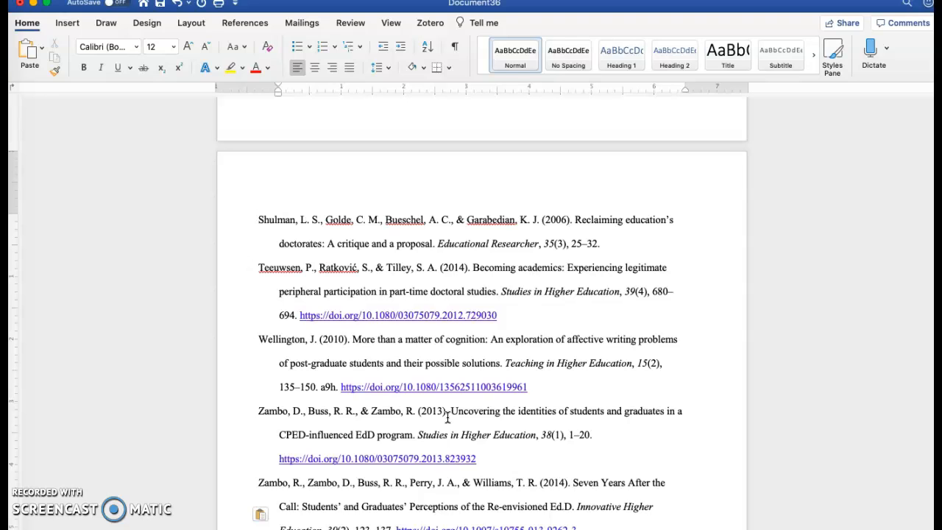
Delete the stray text "a9h." before the DOI link in the "More than a matter of cognition" reference
left_click(337, 387)
key("BackSpace")
key("BackSpace")
key("BackSpace")
key("BackSpace")
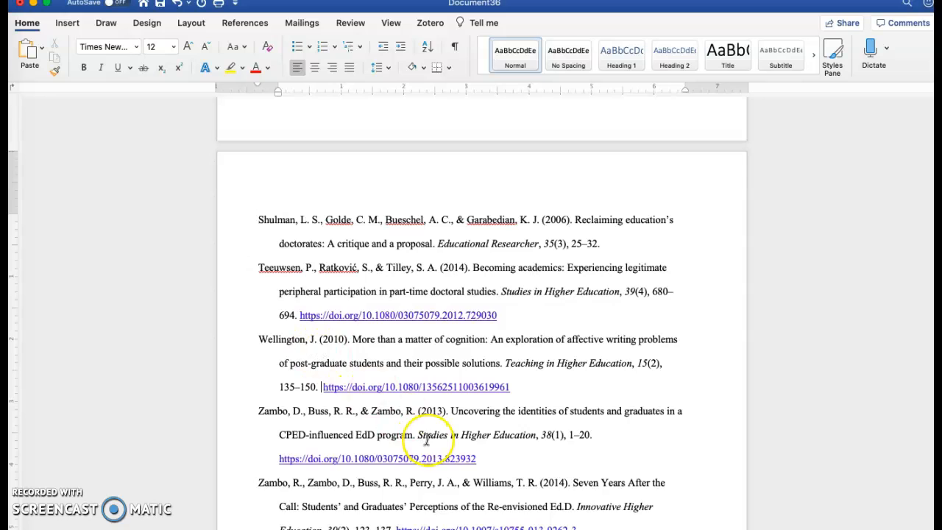
Close the document and save it as a Word Document (.docx) in the OneDrive Documents folder
scroll(429, 434, "down", 5)
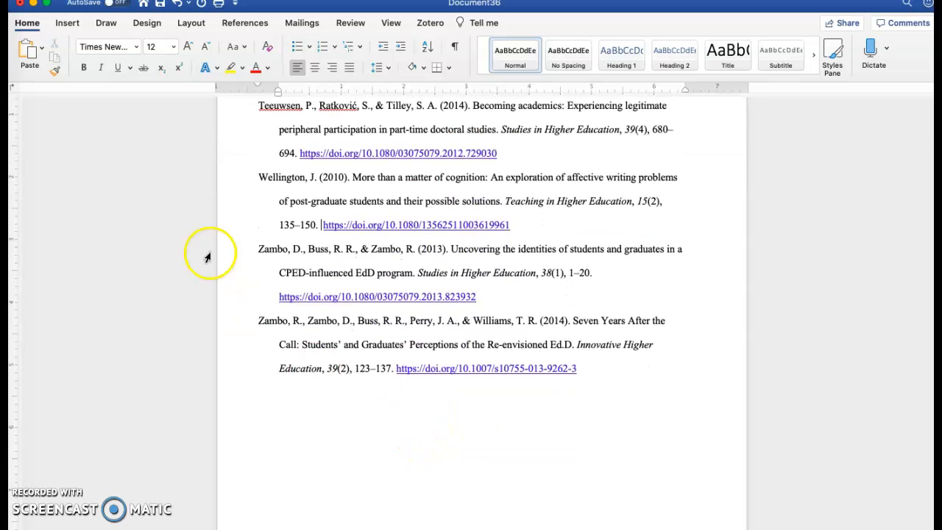
left_click(20, 4)
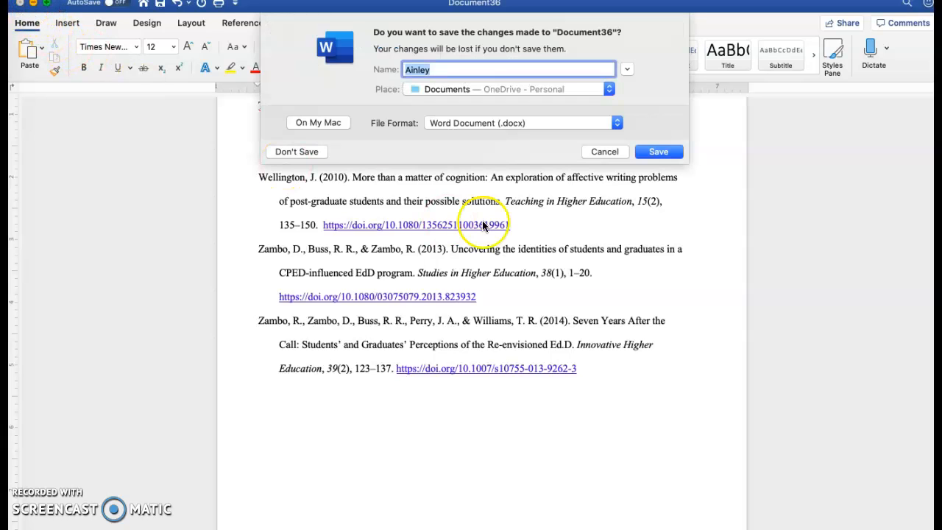
left_click(661, 152)
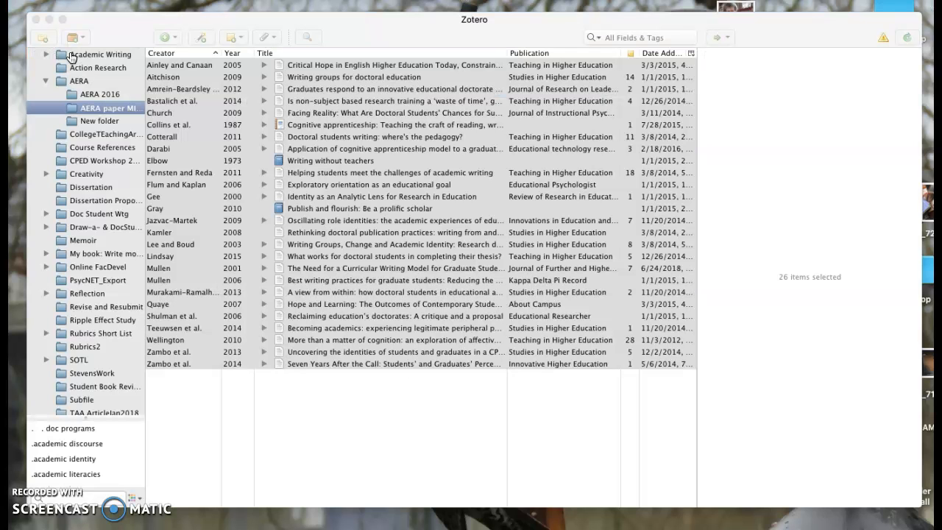
In Zotero, clear the Archive field of the article "More than a matter of cognition" in the AERA paper MI... collection
left_click(306, 343)
left_click(306, 343)
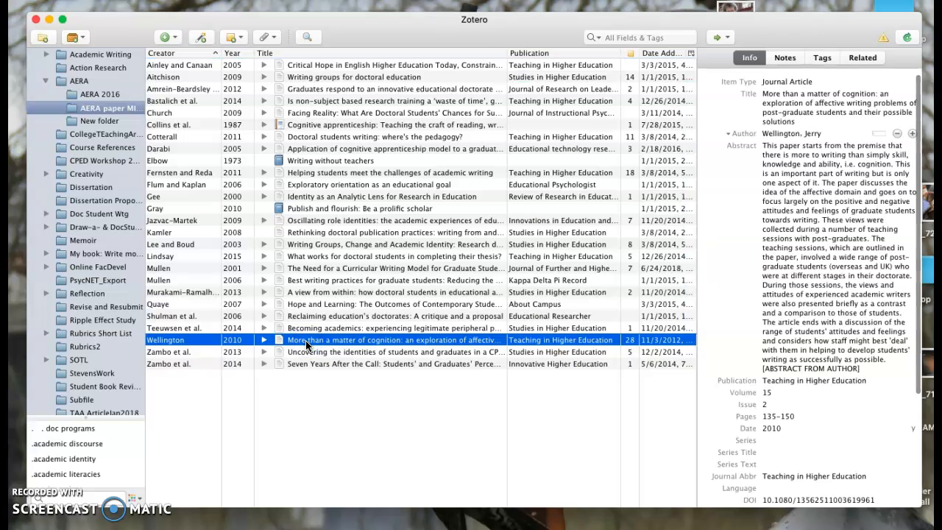
left_click(840, 314)
left_click(825, 379)
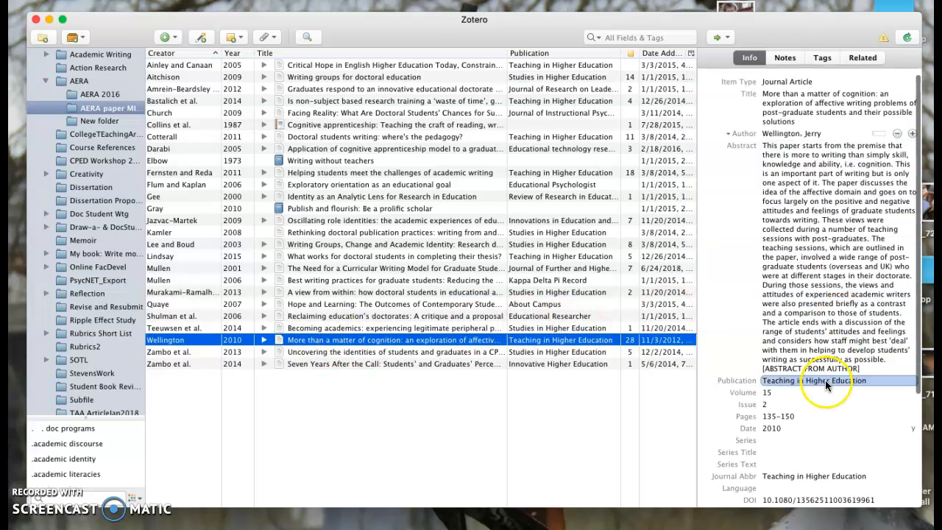
scroll(820, 394, "down", 4)
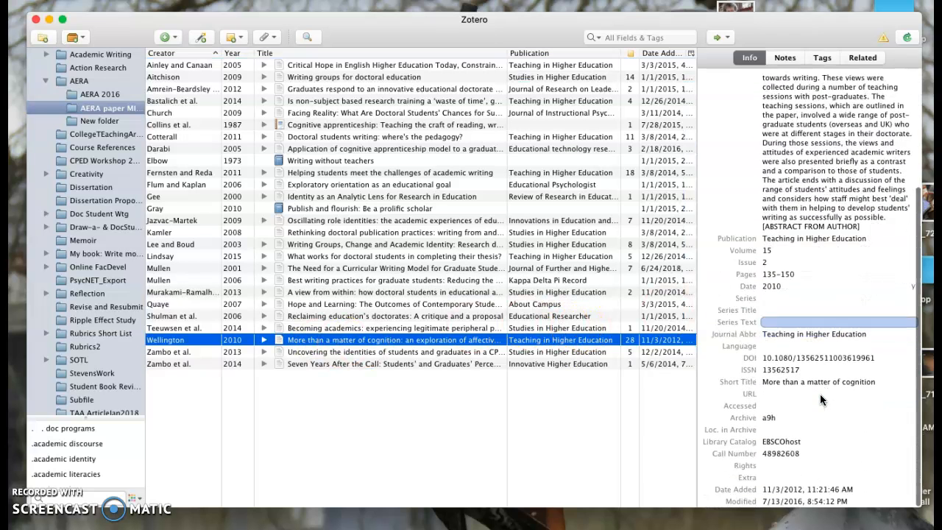
left_click(772, 417)
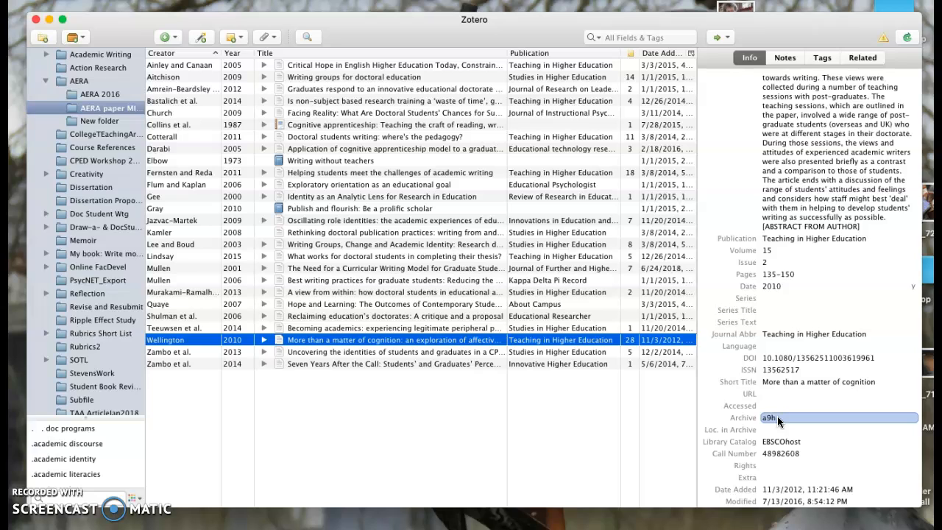
left_click(777, 417)
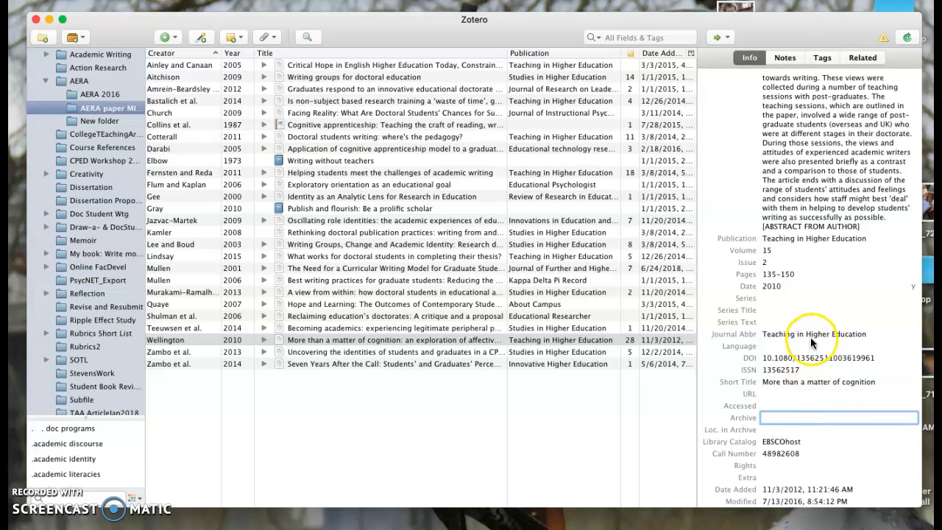
left_click(801, 169)
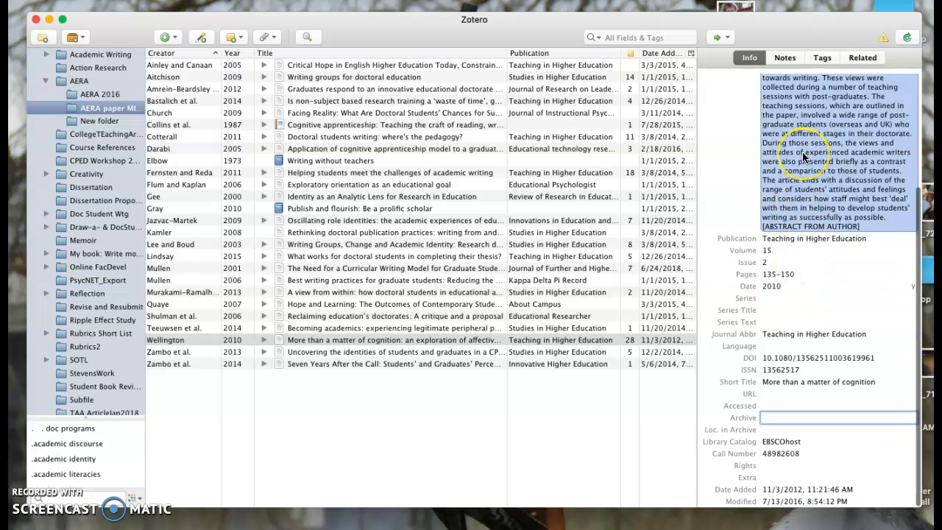
scroll(802, 152, "up", 5)
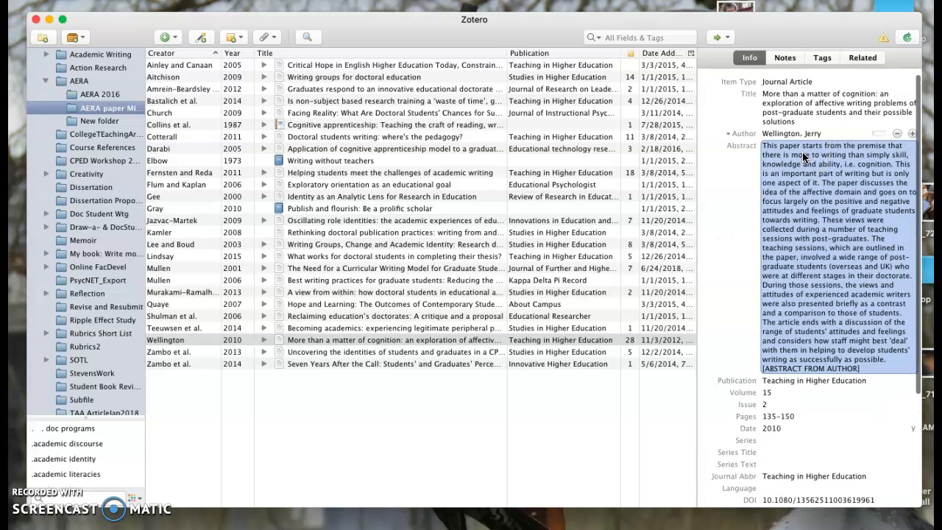